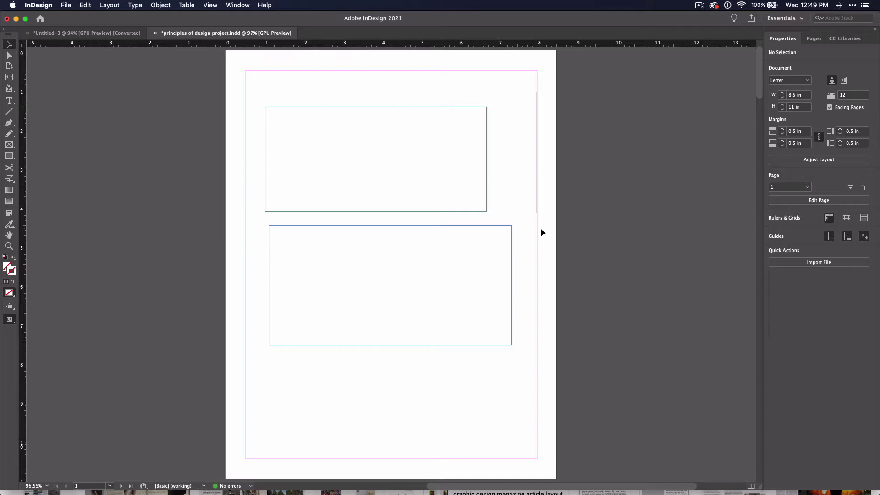
Step: Show the Pages panel, compare with the Untitled-3 planner document, then return to the principles of design project
click(806, 38)
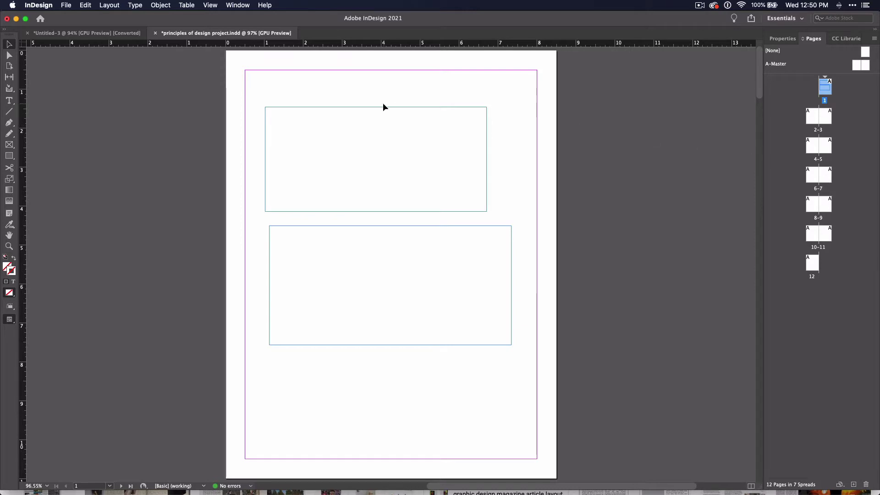
click(133, 33)
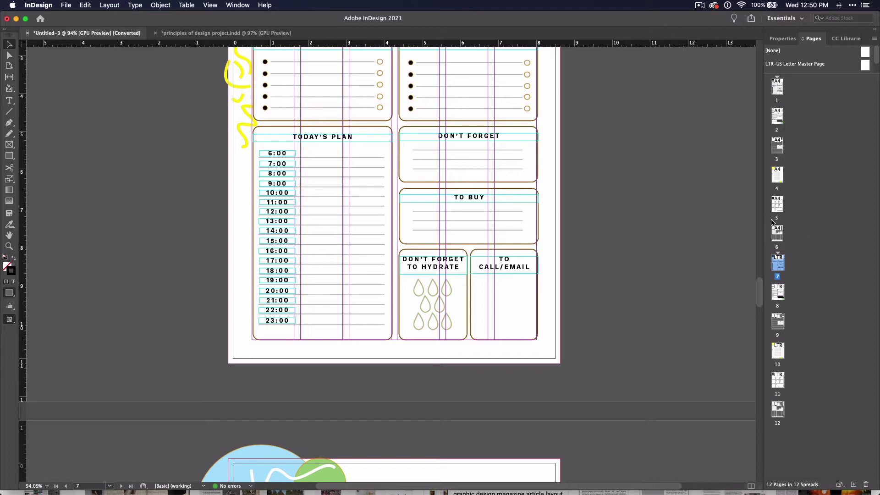
click(225, 33)
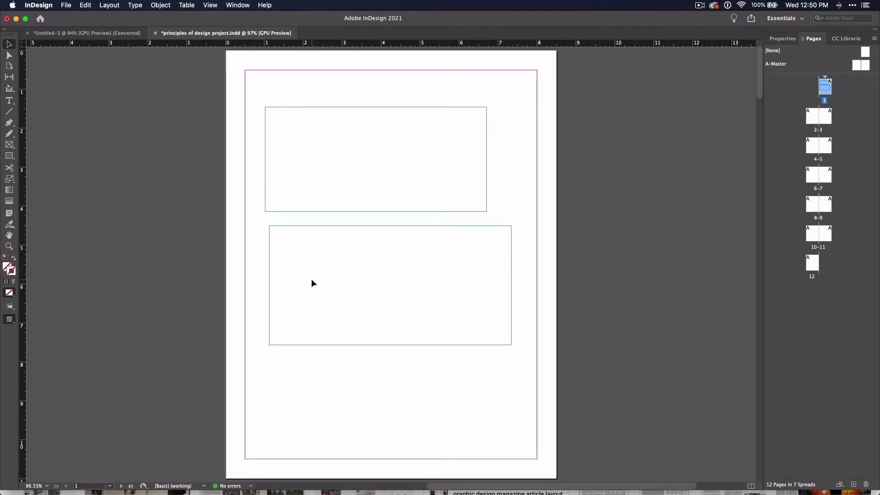
Step: Zoom out to show page 1 through page 12, then select page 3 in the Pages panel
scroll(312, 278, down, 2)
scroll(311, 282, down, 2)
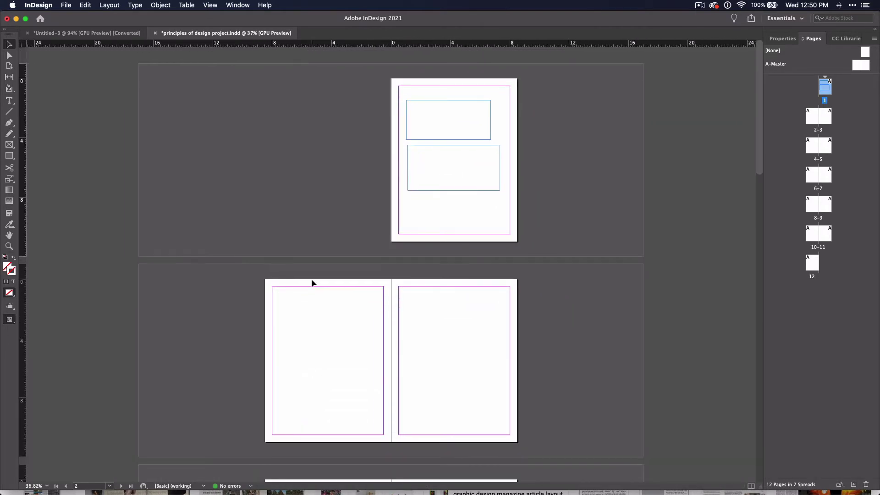
scroll(311, 282, down, 3)
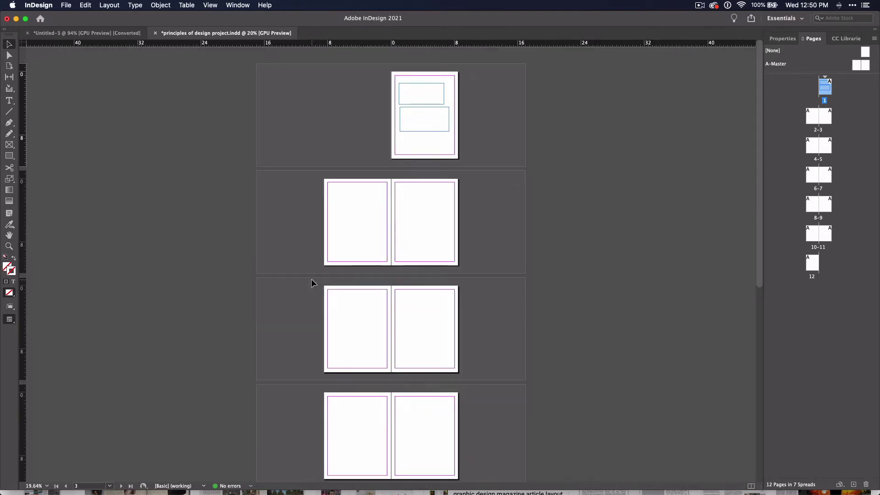
scroll(312, 282, down, 2)
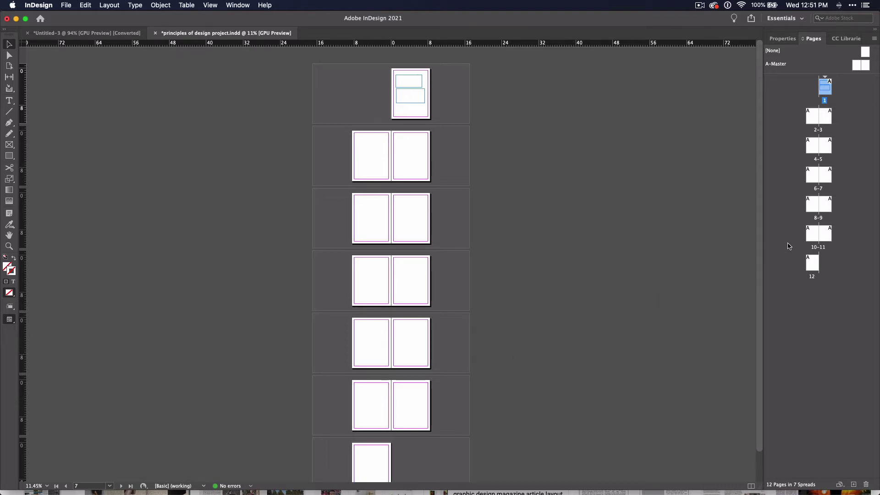
click(828, 118)
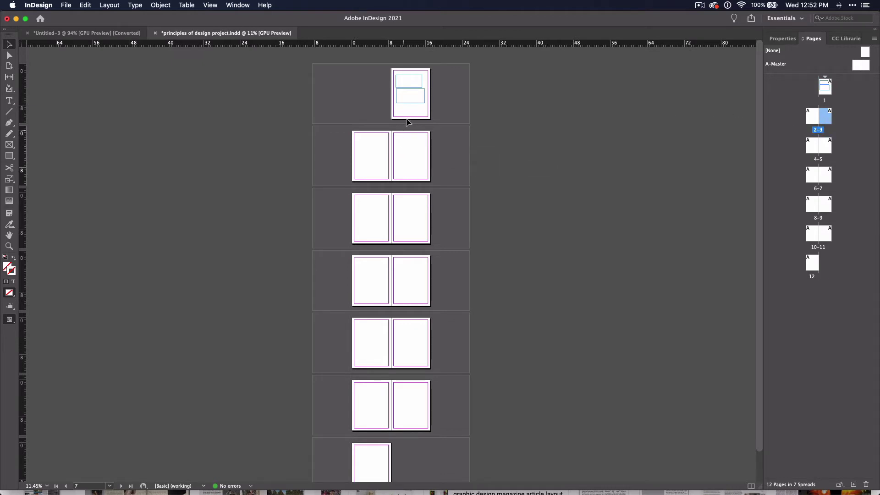
Step: Jump to the 2-3 spread from the Pages panel
scroll(407, 107, up, 5)
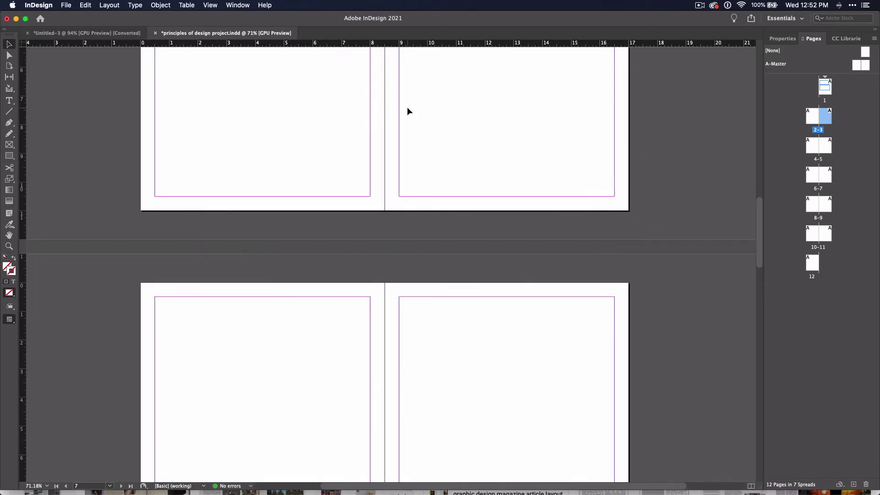
scroll(407, 106, up, 10)
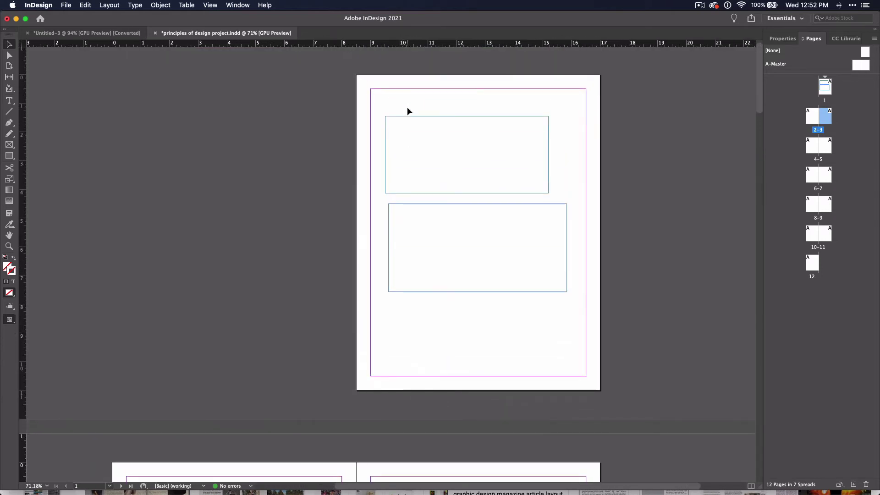
double_click(825, 116)
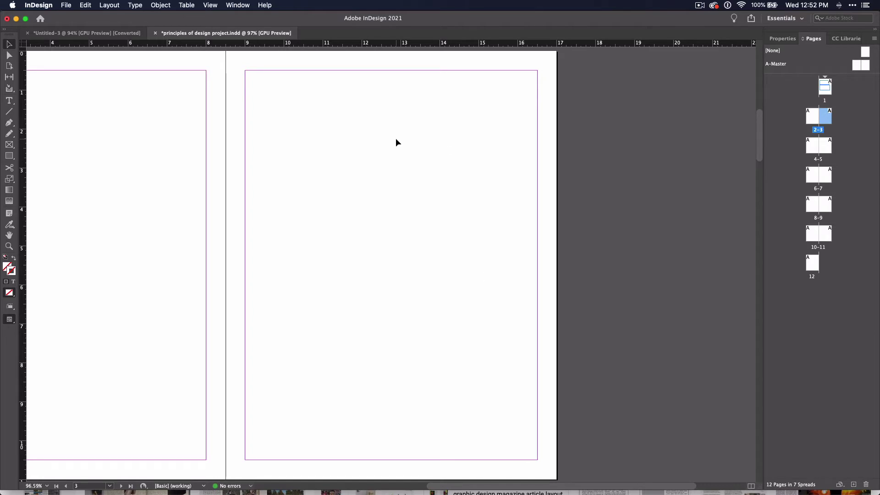
Step: Go to page 6 via the Properties panel's Page list, bringing the 6-7 spread into view
click(781, 38)
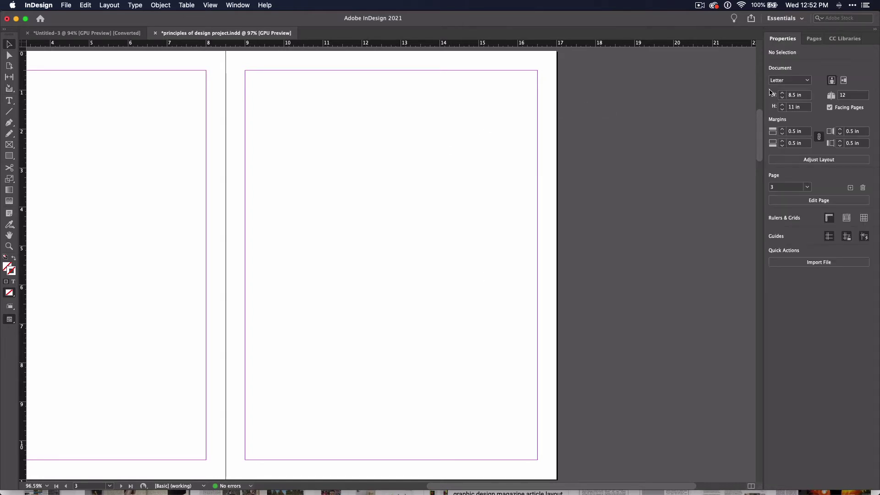
click(807, 187)
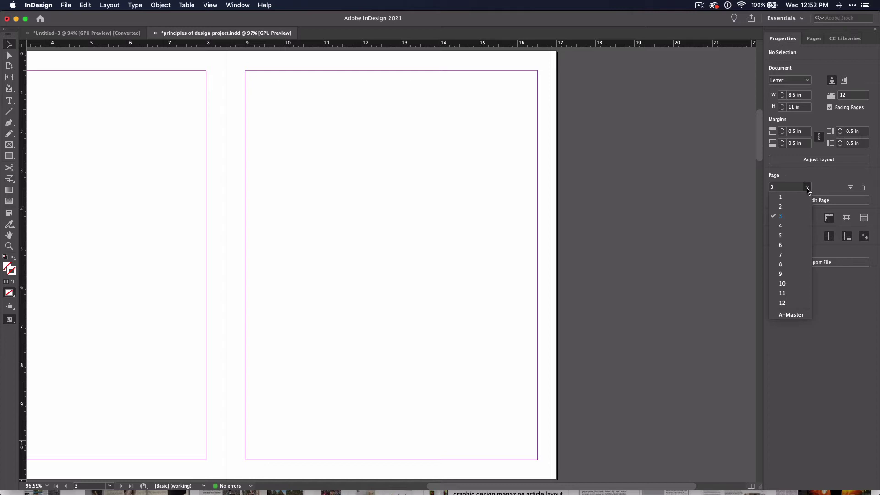
click(791, 241)
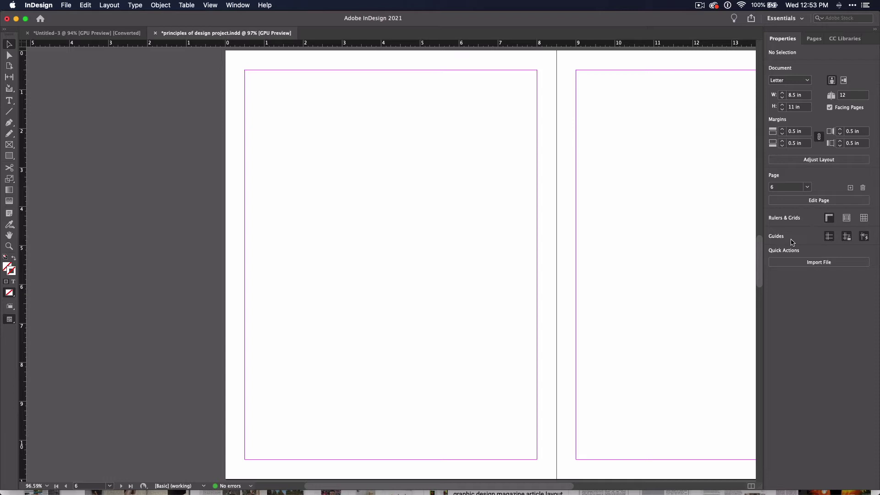
scroll(593, 199, down, 5)
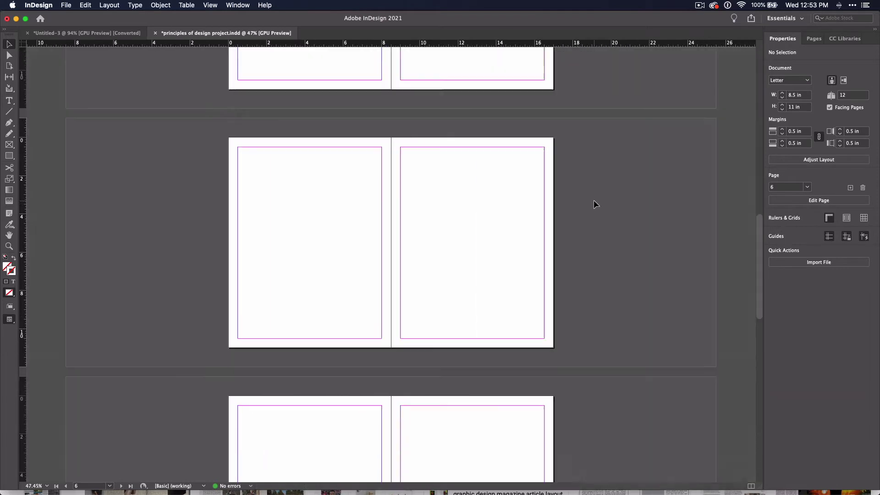
scroll(593, 200, up, 10)
Step: Select and deselect page 1's lower frame, then toggle the guides off and back on
click(457, 150)
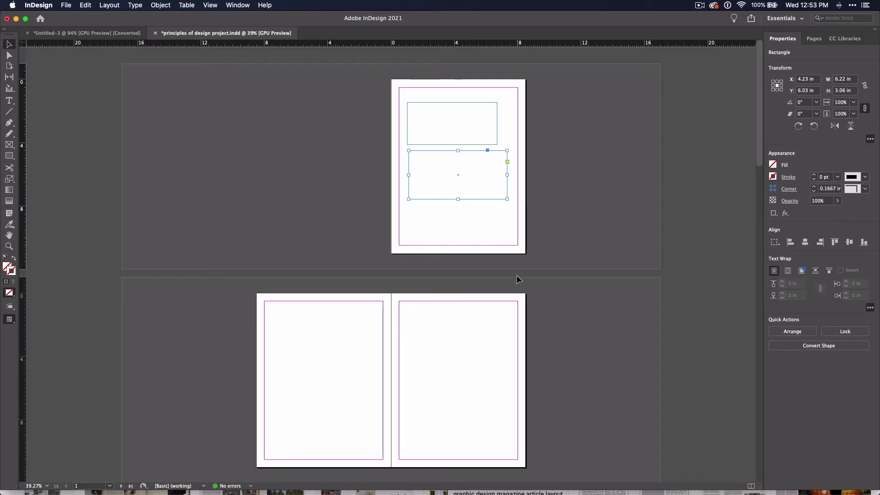
click(576, 247)
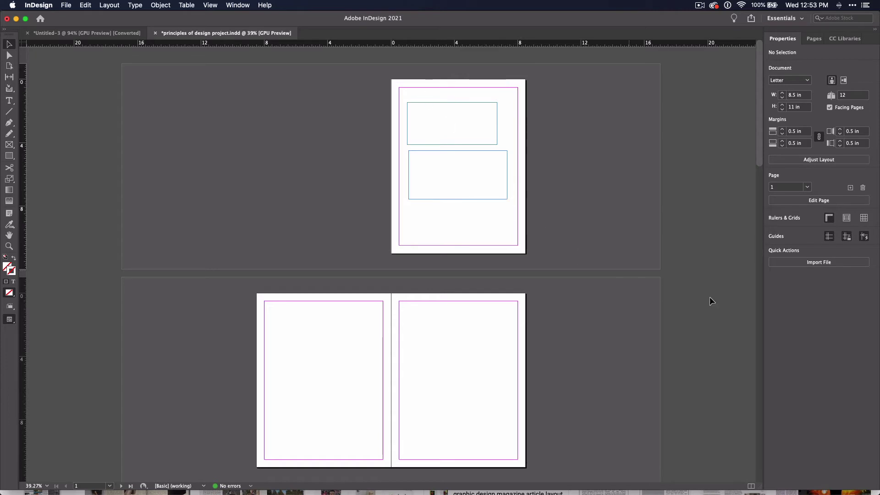
click(830, 236)
click(831, 237)
Step: Switch to the A-Master spread from the Properties panel's Page list
click(807, 188)
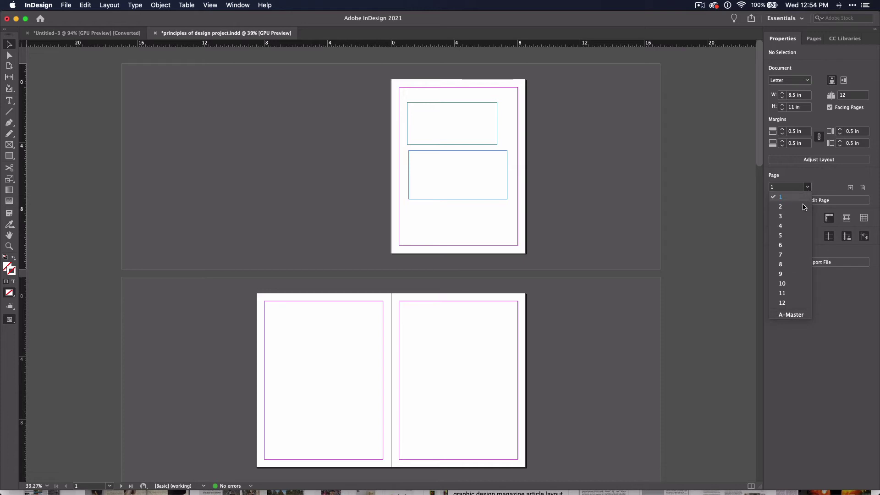
click(790, 315)
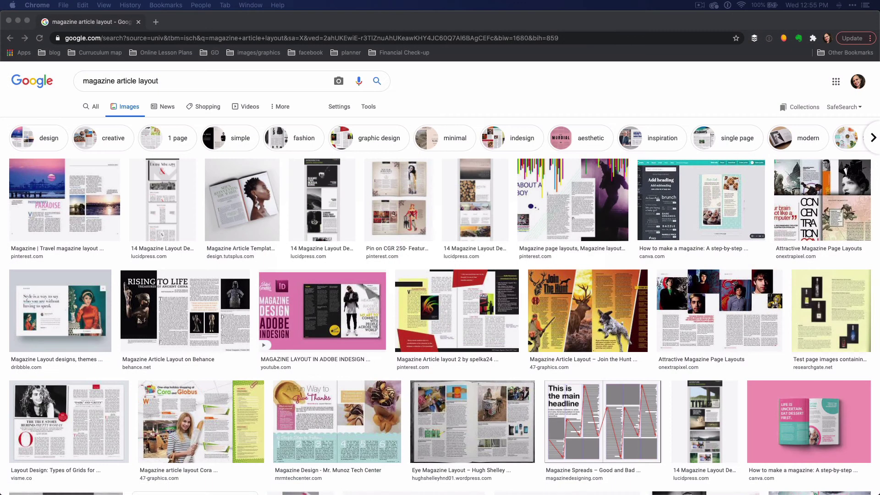
Step: Preview several 'magazine article layout' examples in Google Images, including Nouveau Burlesque and Rising to Life, then return to InDesign
click(74, 187)
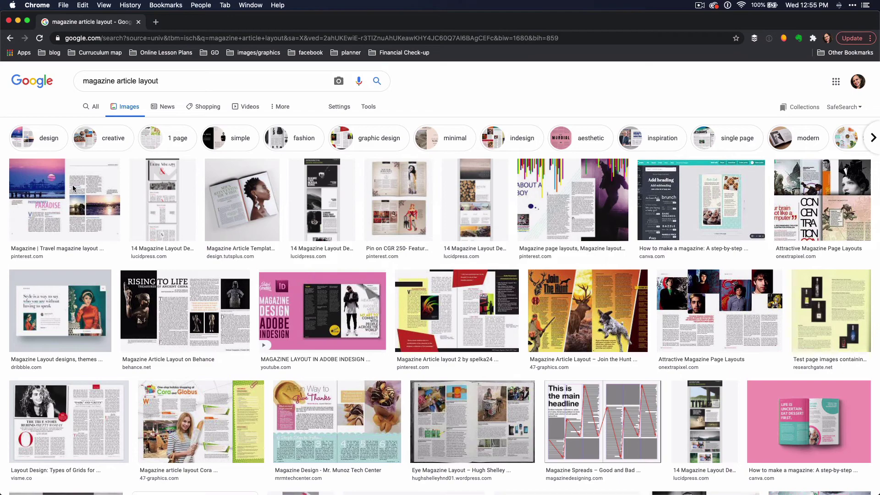
click(73, 188)
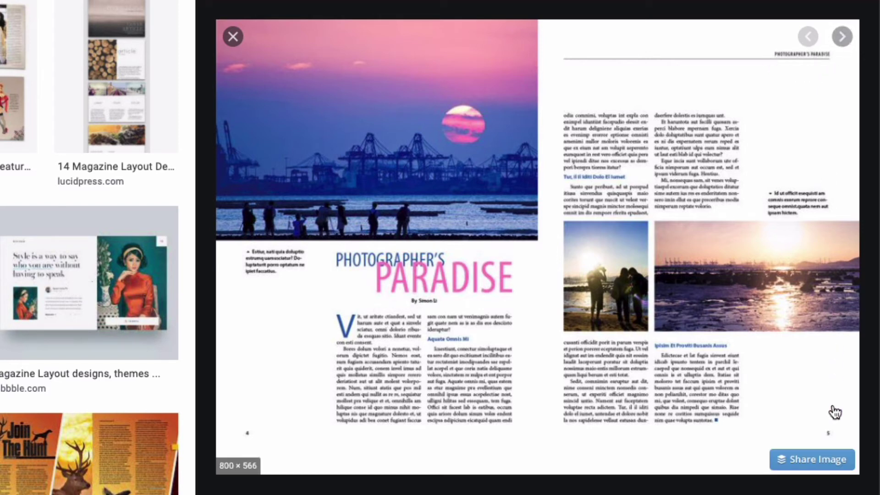
click(841, 37)
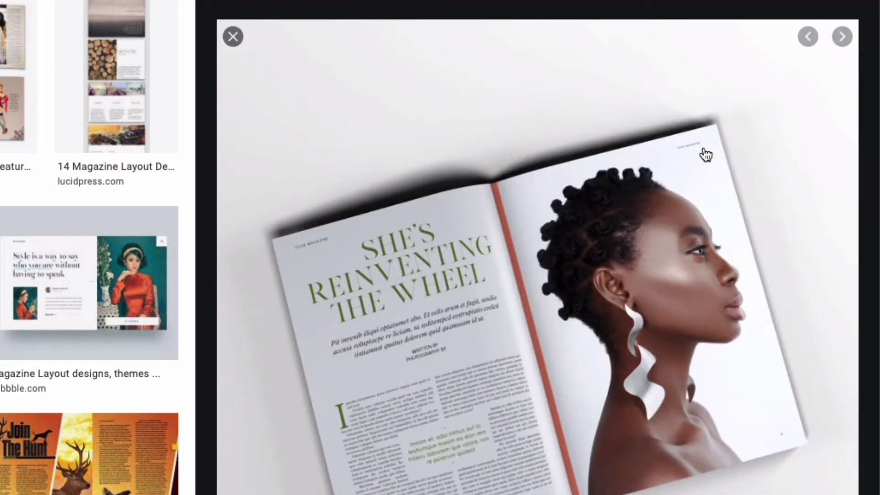
click(841, 36)
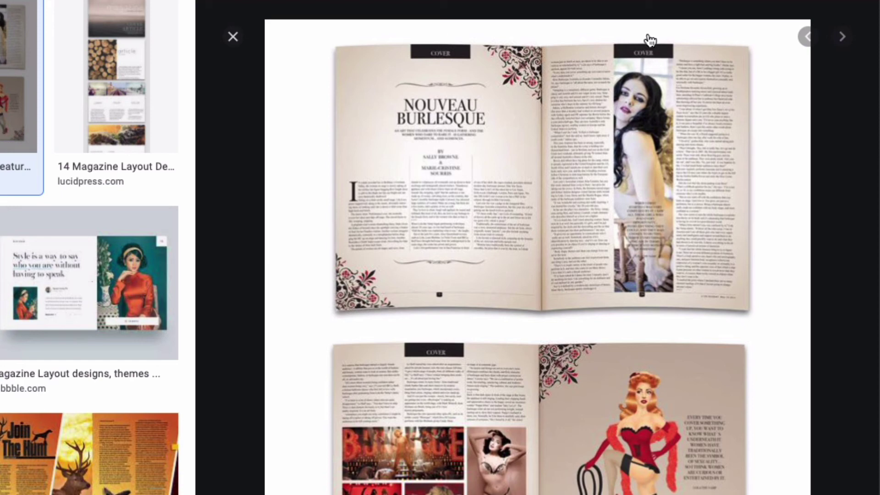
click(842, 36)
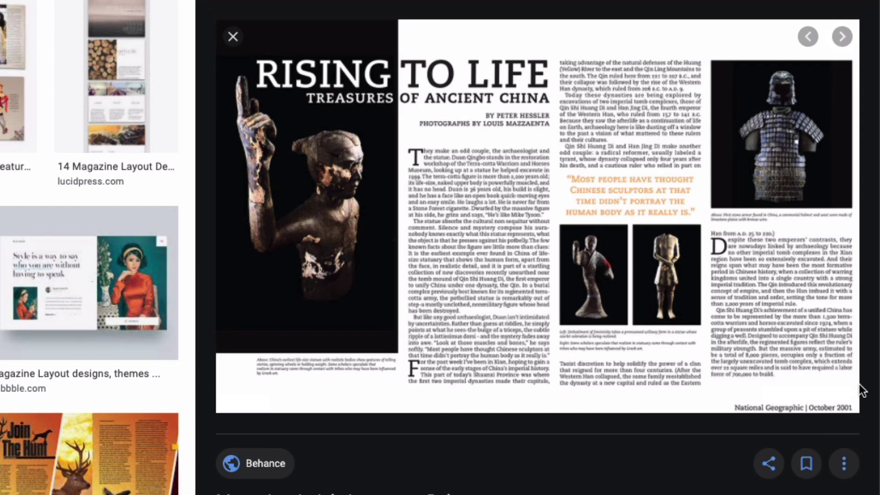
click(842, 36)
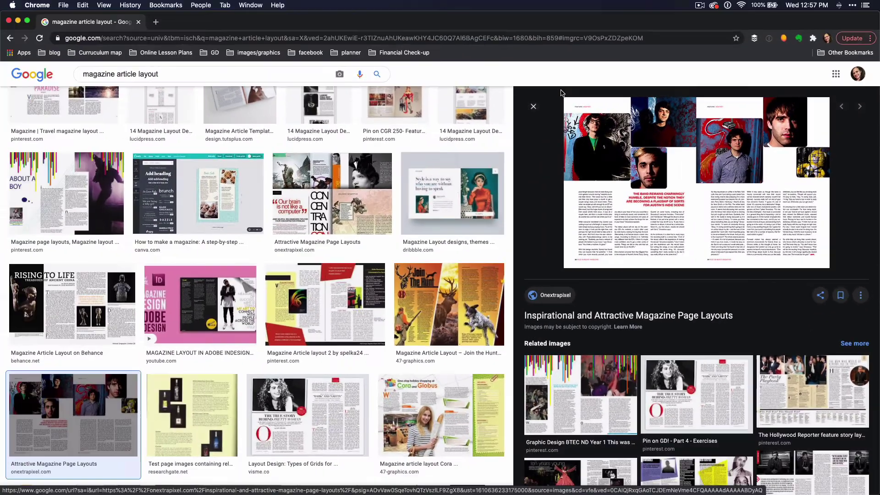
key(super+Tab)
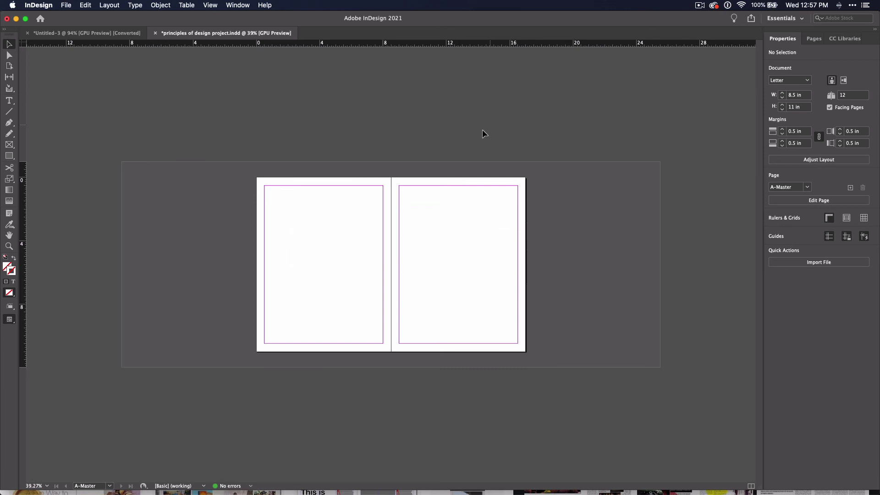
Step: Add a 'Principles of Design' text frame at the A-Master left page's top-left margin, trimmed to fit
scroll(297, 194, up, 5)
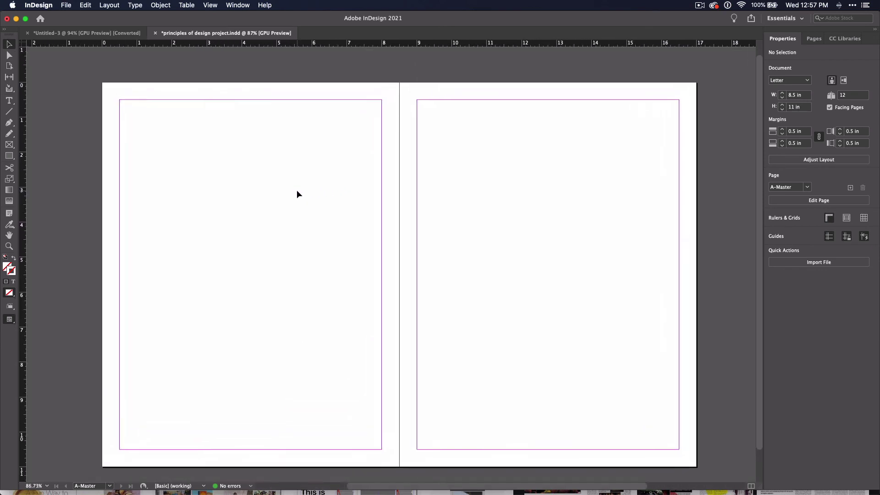
scroll(297, 194, left, 4)
scroll(296, 194, up, 2)
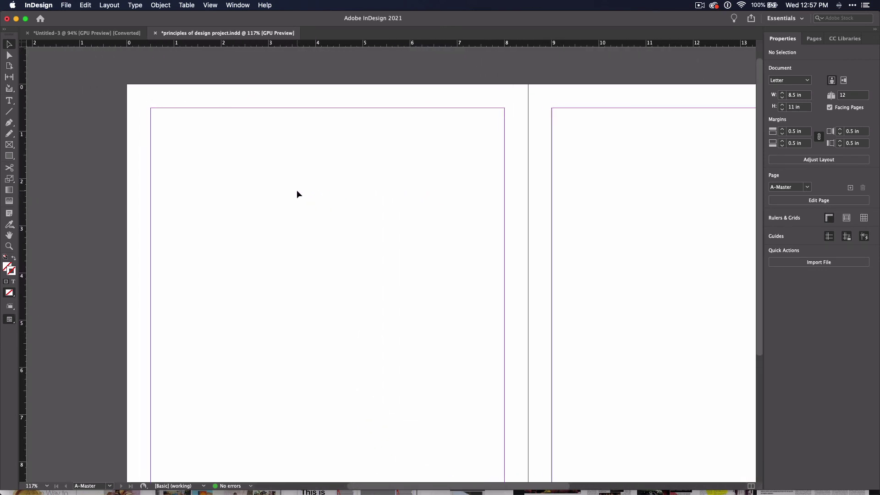
click(10, 101)
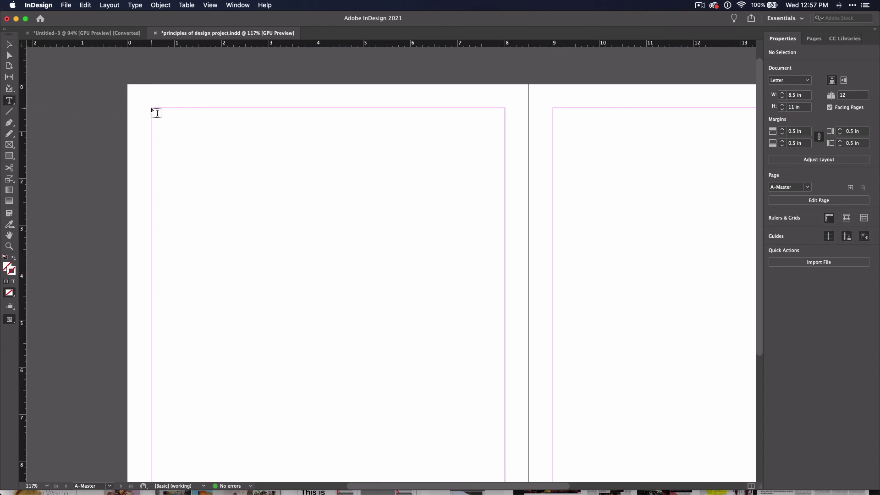
drag(151, 108, 243, 127)
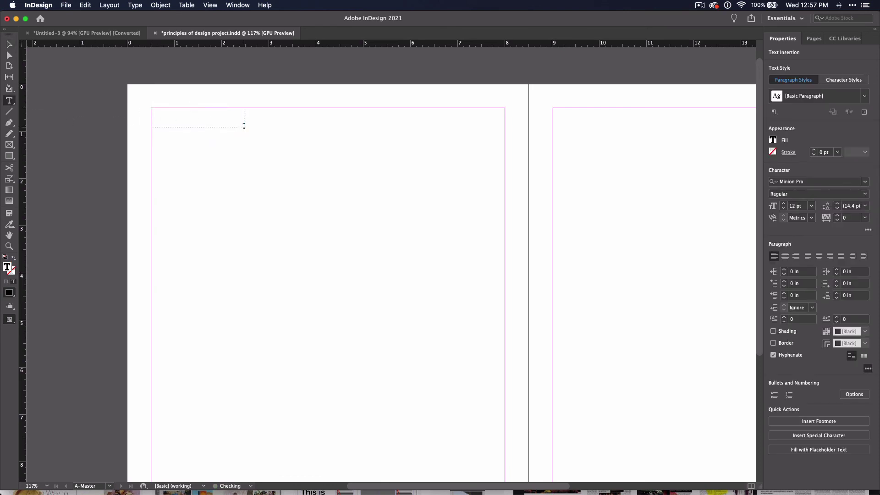
text(Principles of Design)
key(Escape)
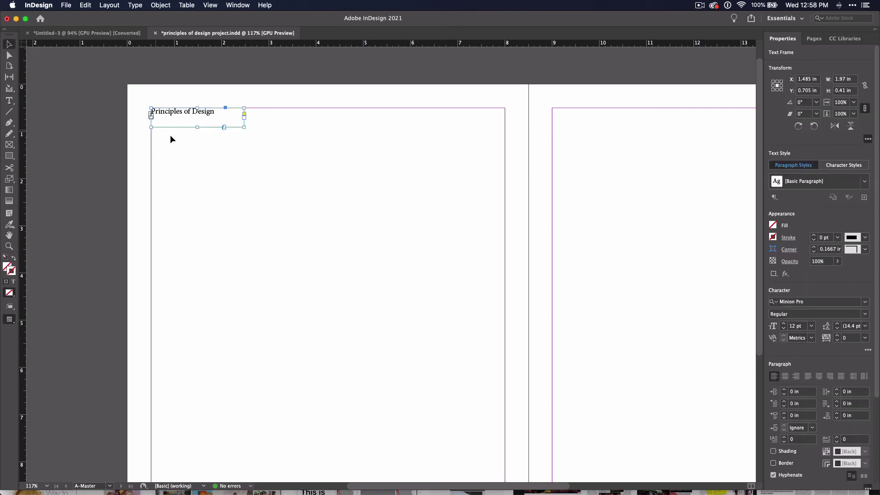
drag(196, 127, 218, 112)
Step: Go to the 4-5 spread to check the heading inherited from the master
click(441, 124)
click(812, 39)
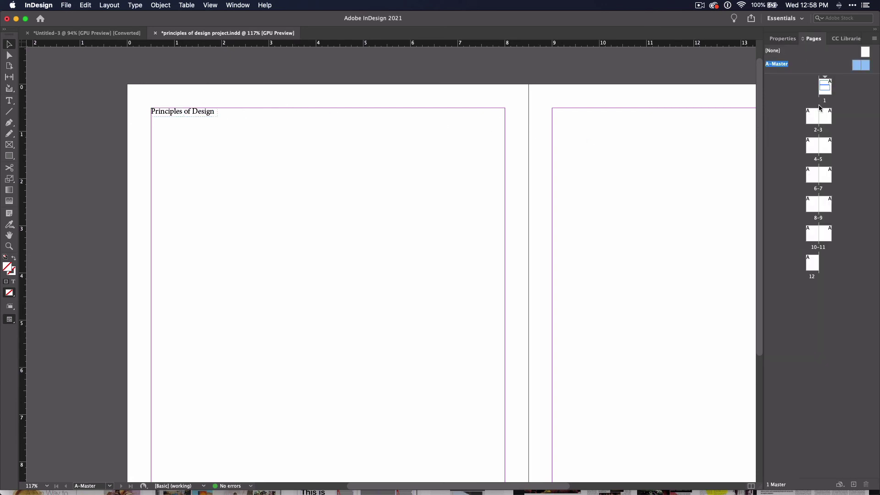
double_click(816, 117)
double_click(812, 146)
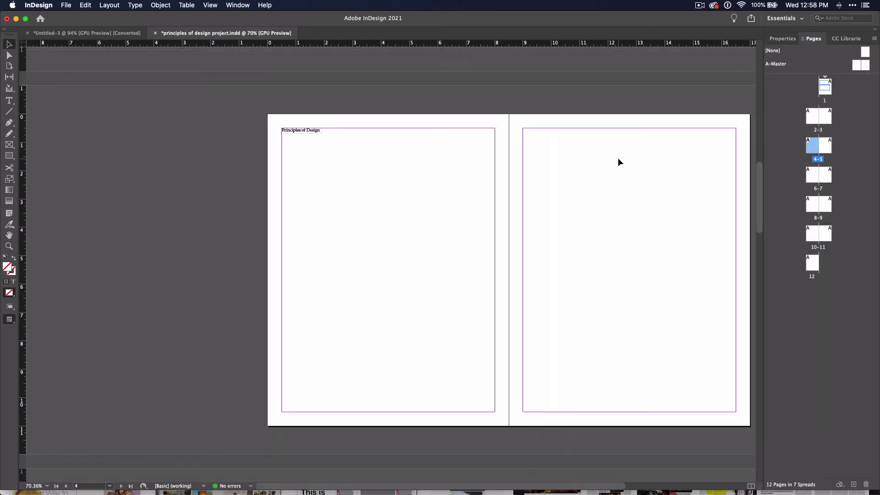
scroll(618, 158, down, 1)
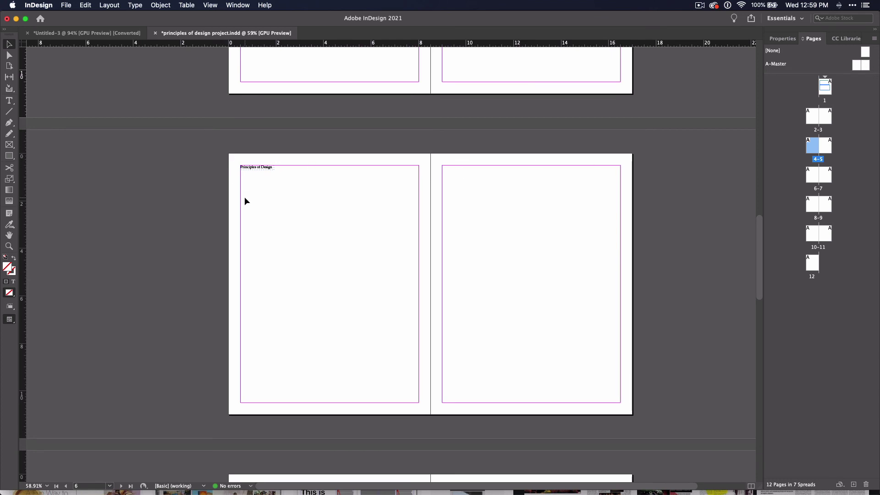
scroll(244, 196, down, 10)
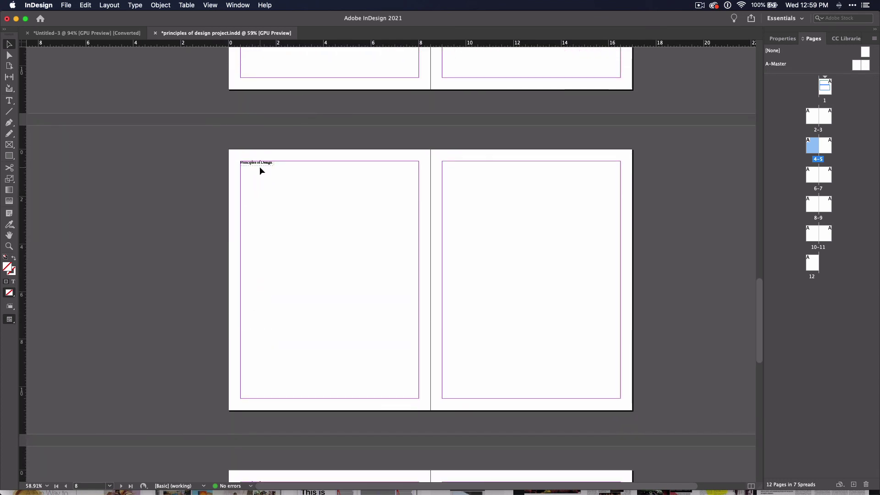
scroll(259, 170, up, 5)
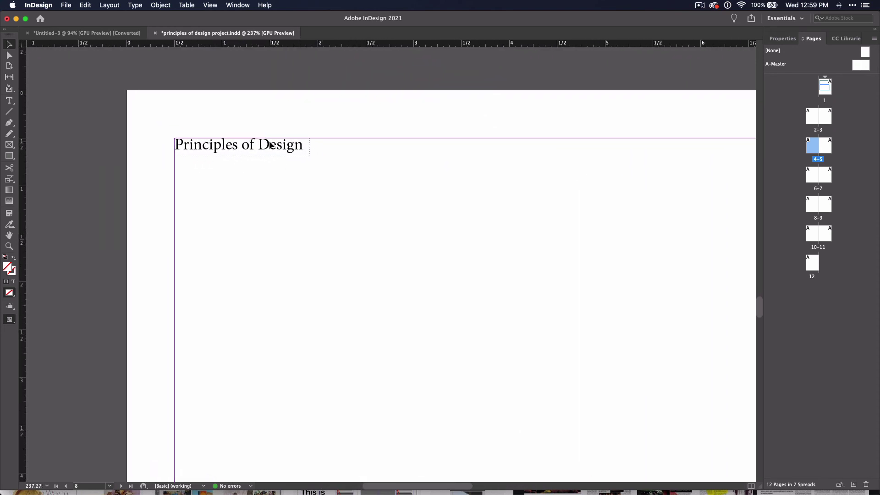
Step: Draw a test rectangle below the heading on the page, then undo it
drag(271, 145, 223, 143)
click(9, 100)
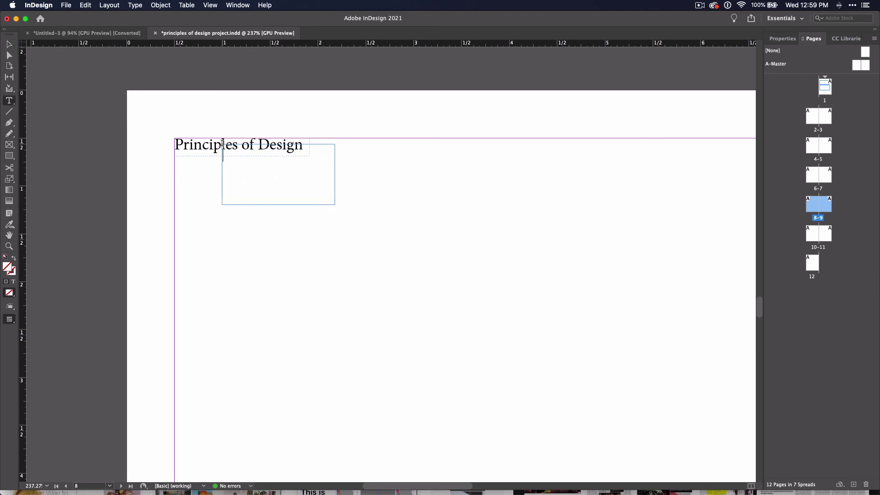
click(12, 157)
drag(183, 144, 296, 230)
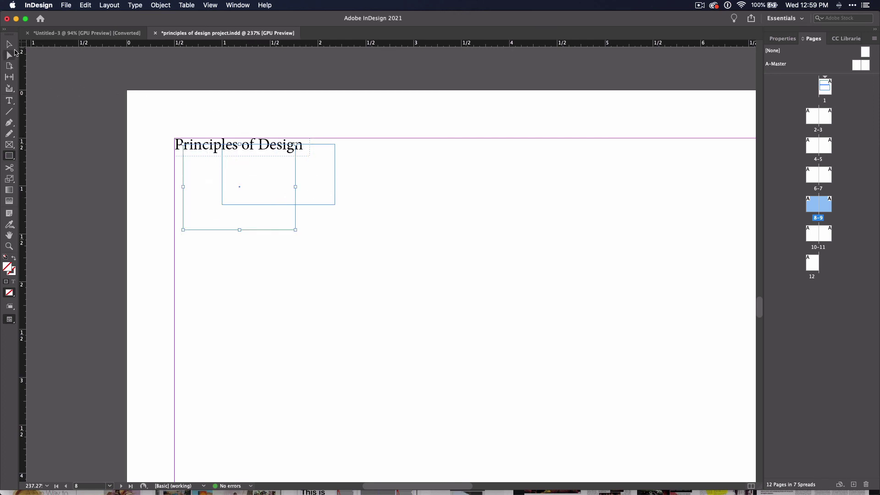
key(super+z)
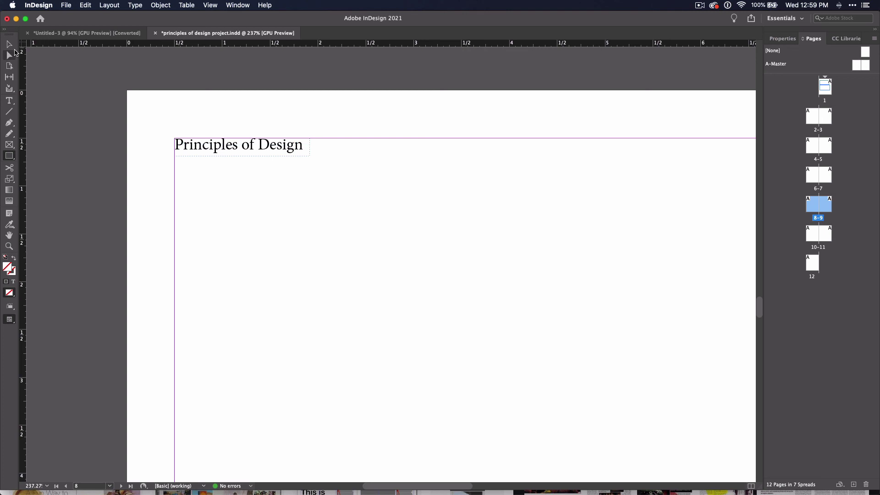